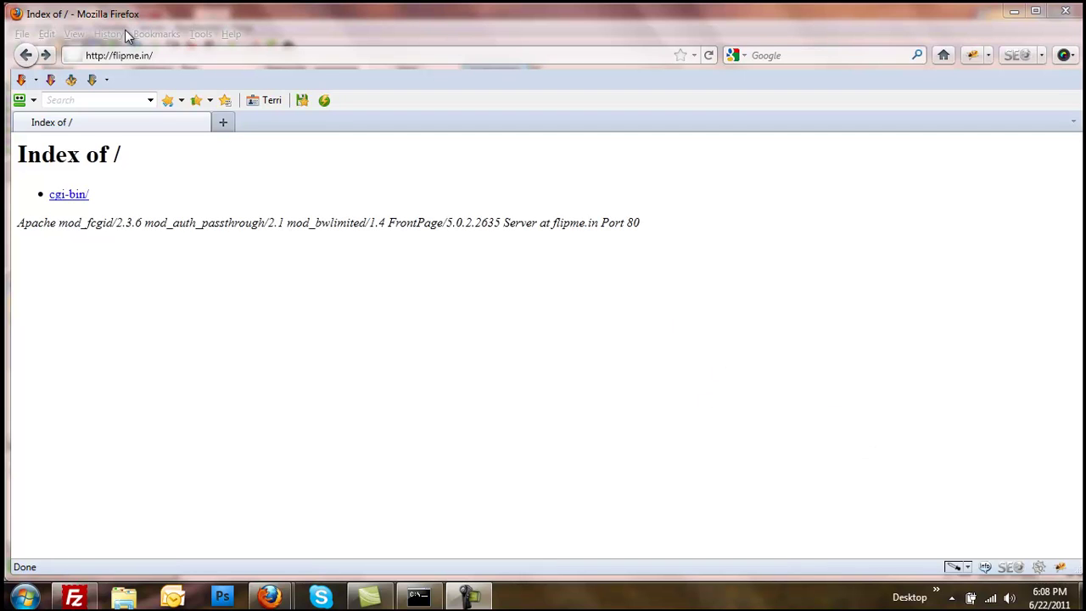
pyautogui.click(184, 56)
pyautogui.click(184, 56)
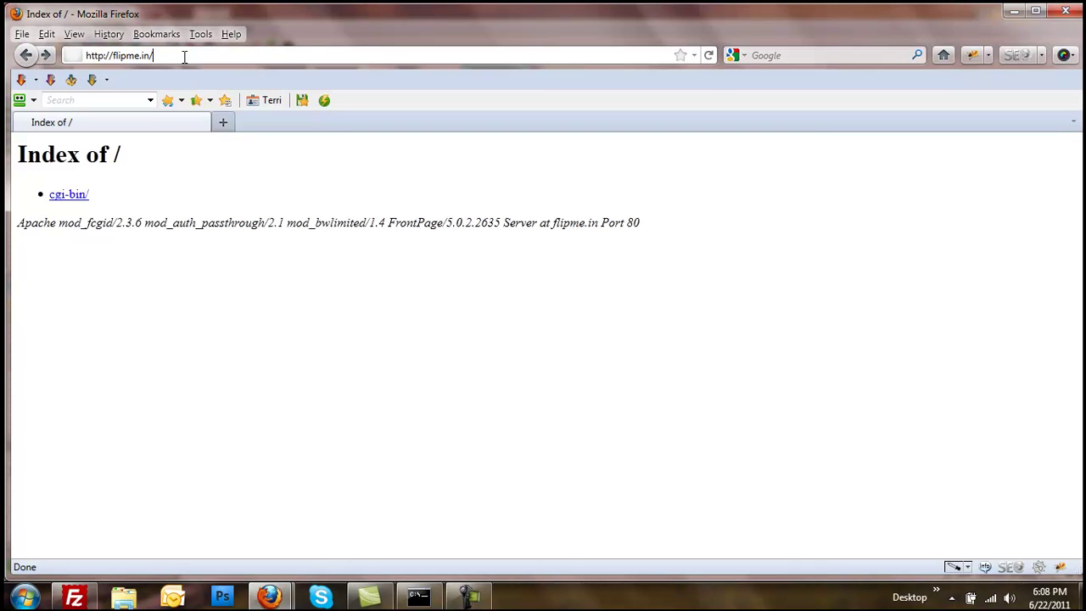
pyautogui.write('cpanel')
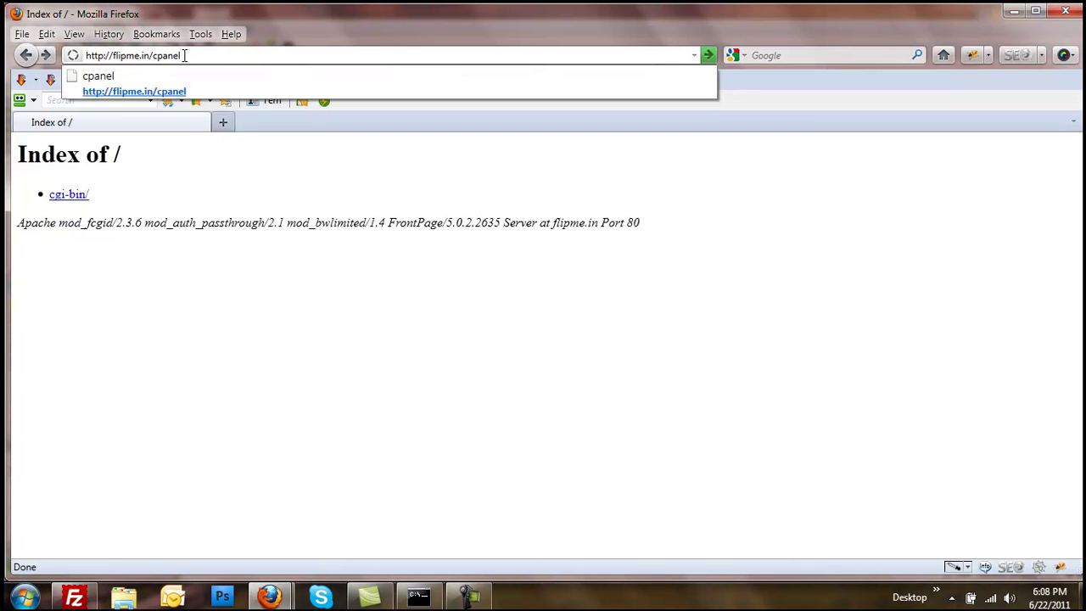
pyautogui.press('Return')
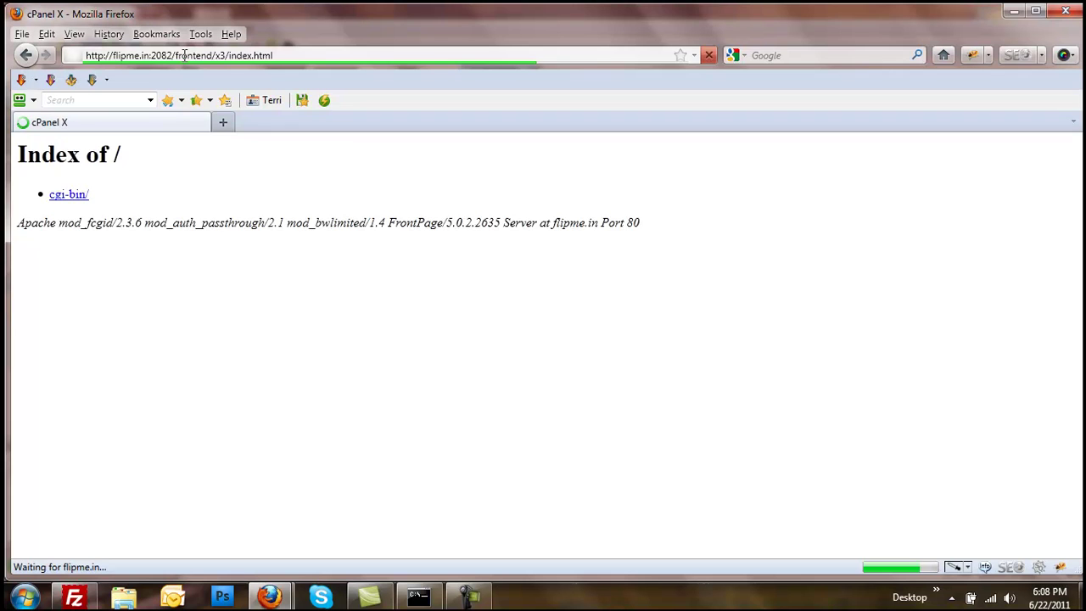
pyautogui.scroll(-5, 623, 366)
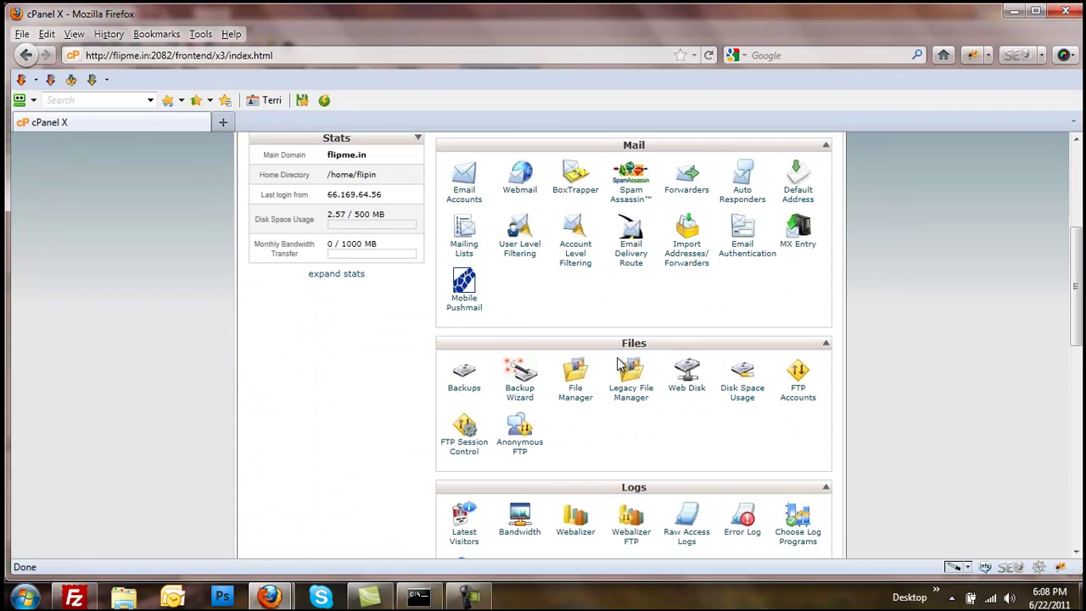
# - Open File Manager on the public_html web root and go to its Upload page
pyautogui.click(573, 370)
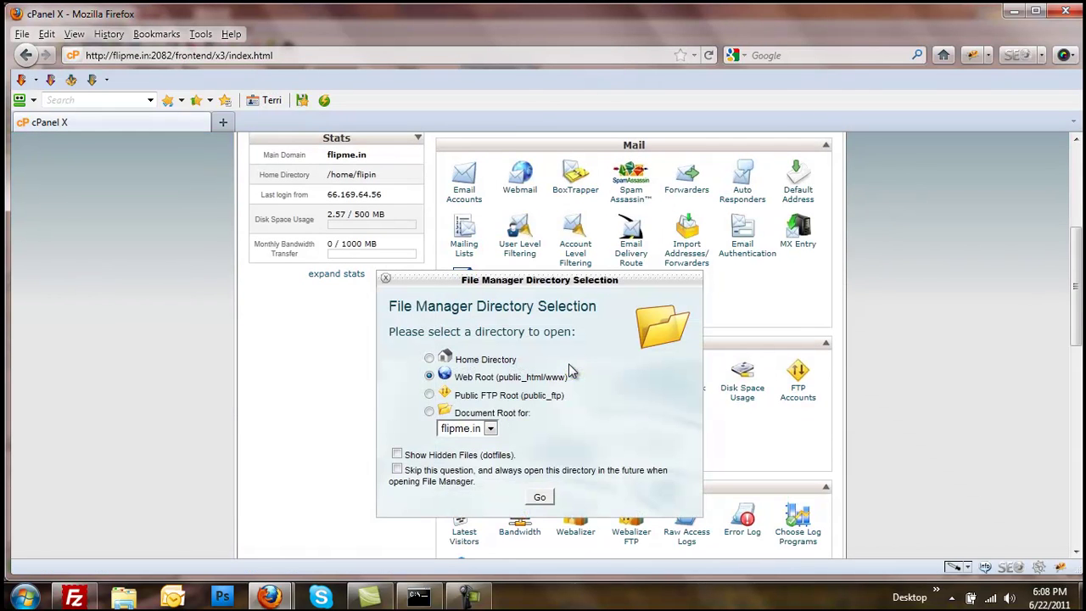
pyautogui.click(539, 497)
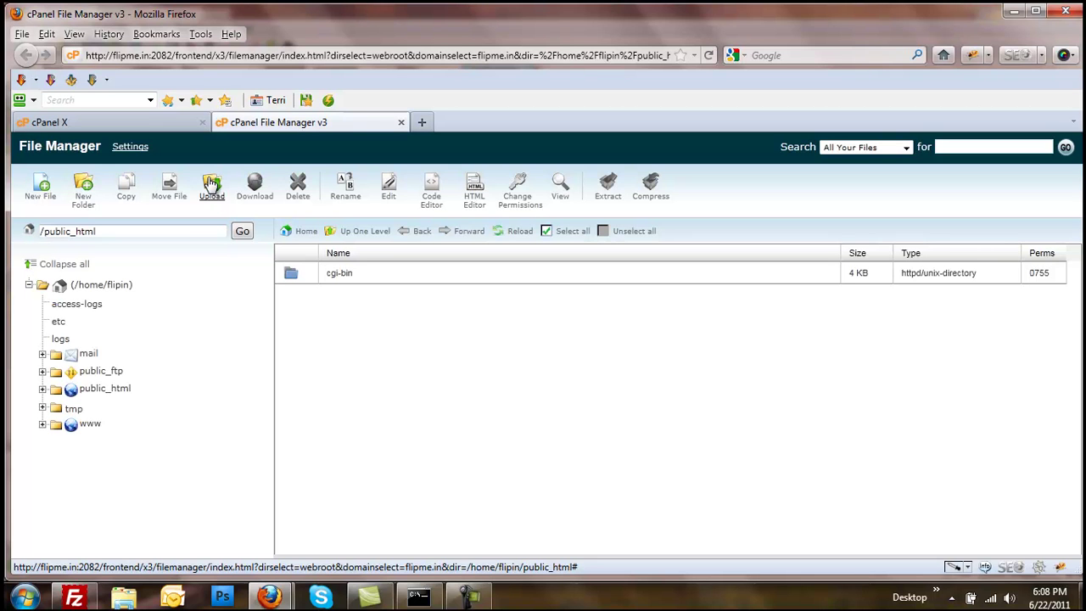
pyautogui.click(211, 184)
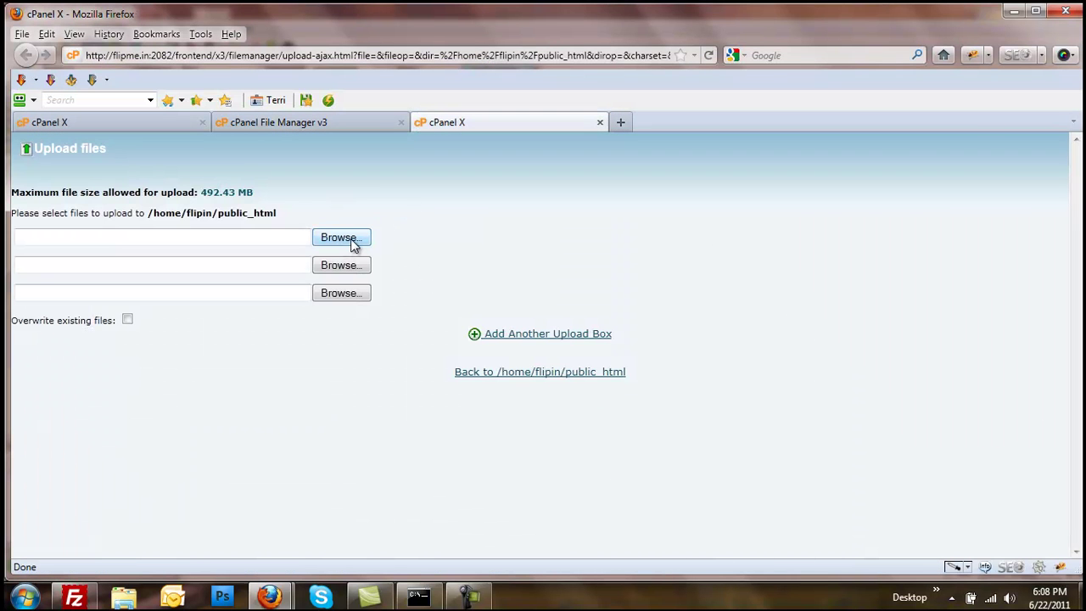
# - Upload blog_backup.zip, flipmeclone.php and page.php into public_html
pyautogui.click(350, 237)
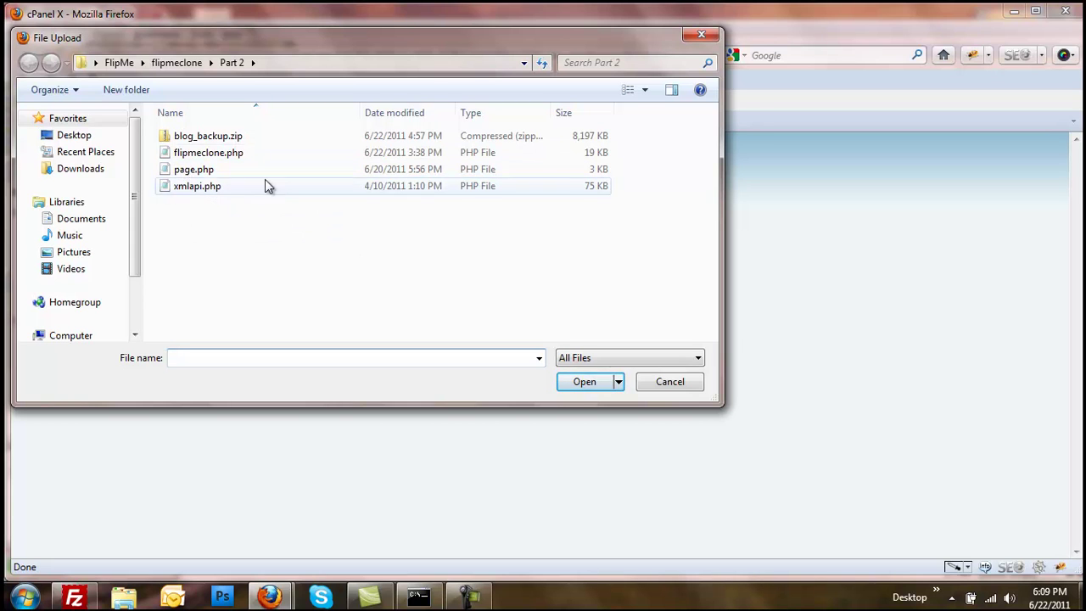
pyautogui.click(196, 139)
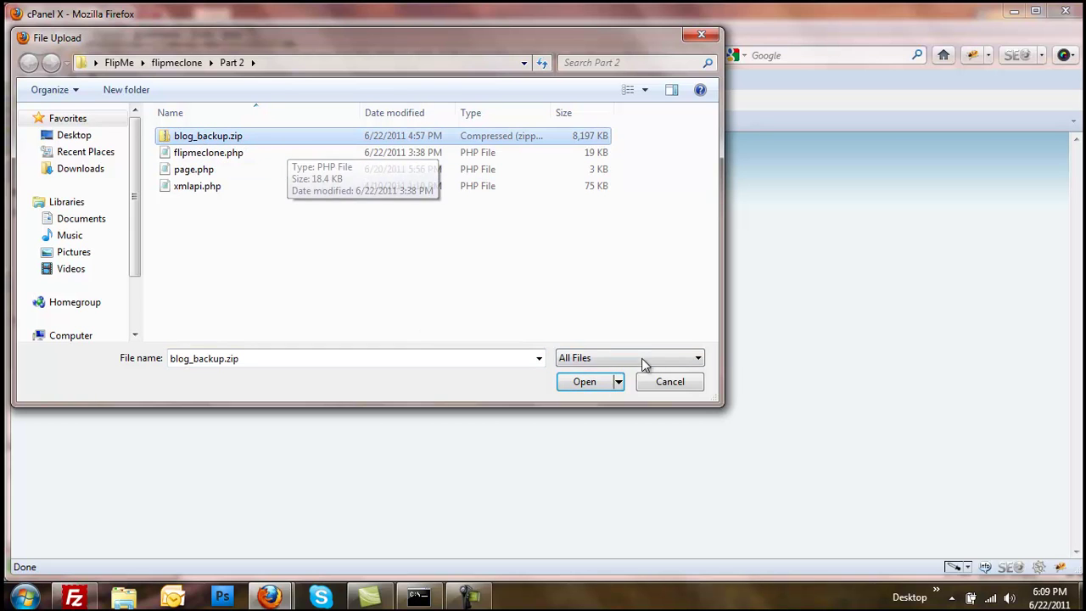
pyautogui.click(583, 382)
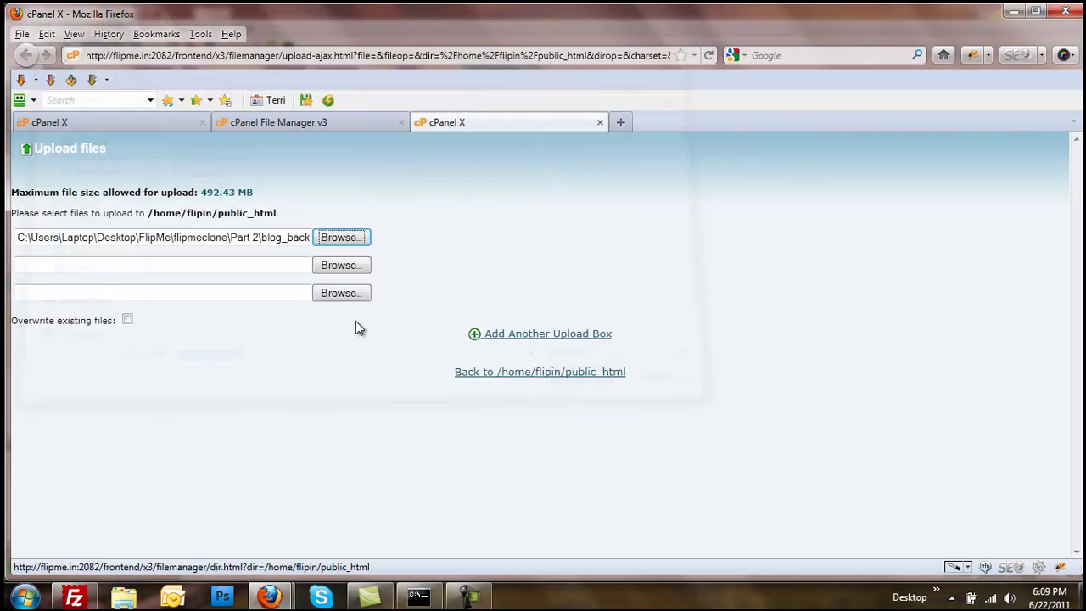
pyautogui.click(350, 289)
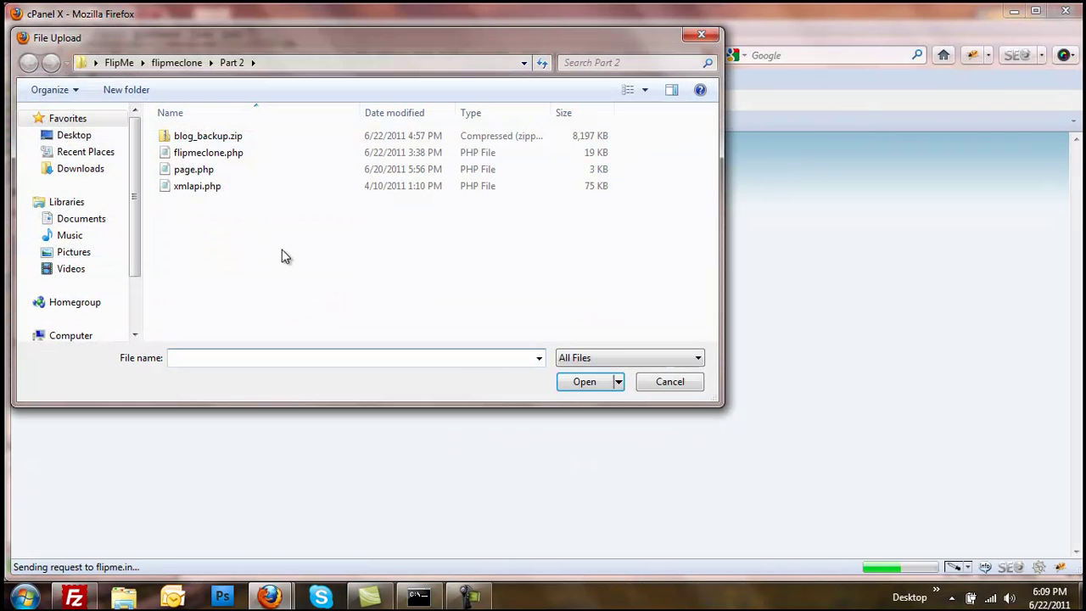
pyautogui.click(234, 160)
pyautogui.click(600, 386)
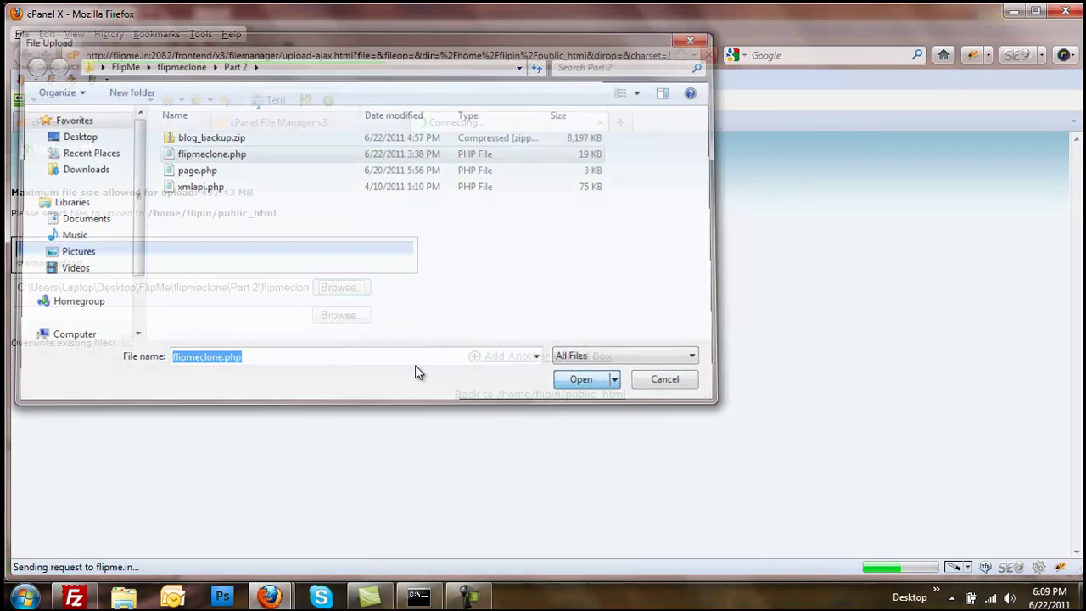
pyautogui.click(339, 328)
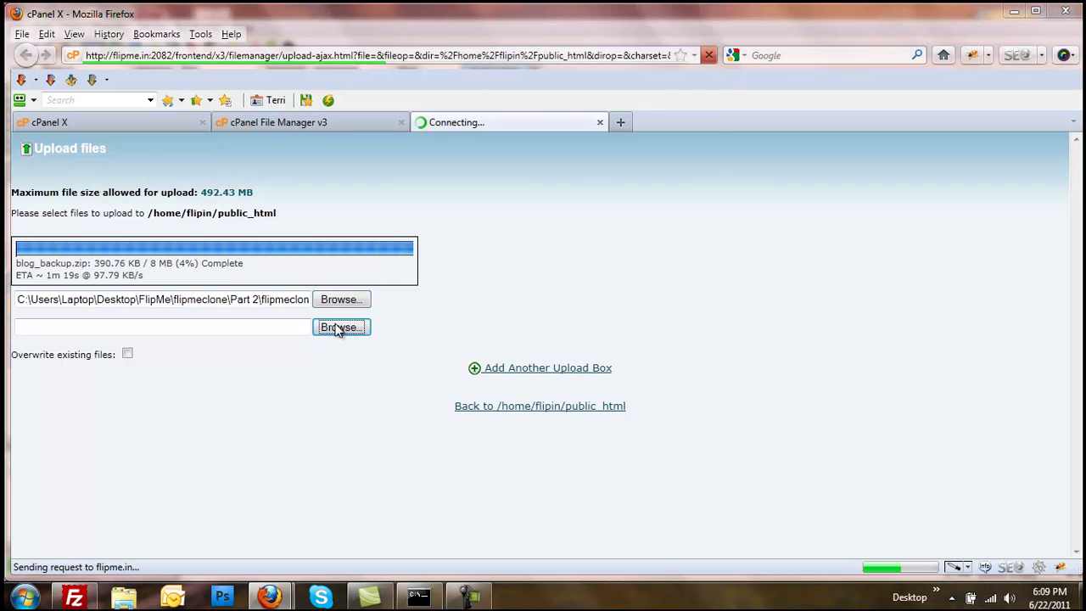
pyautogui.click(203, 171)
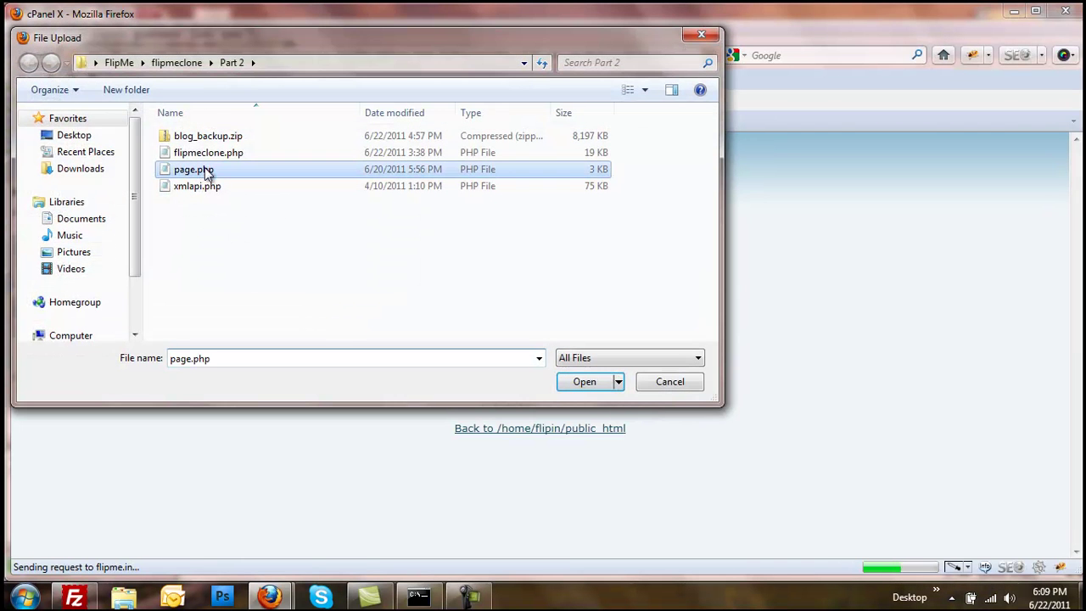
pyautogui.click(584, 382)
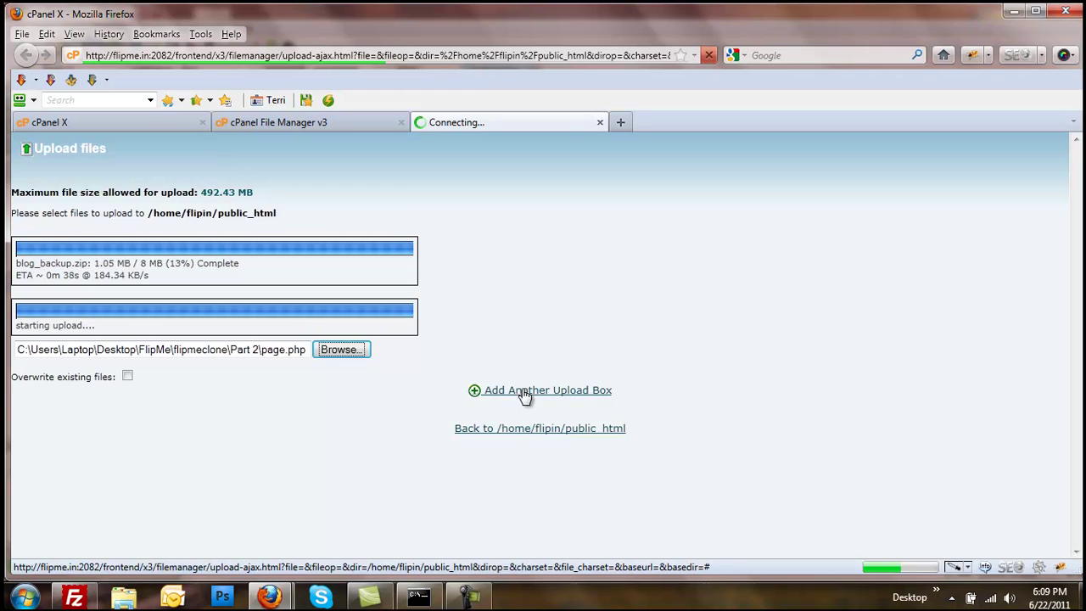
# - Add a fourth upload box and upload xmlapi.php
pyautogui.click(522, 392)
pyautogui.click(331, 379)
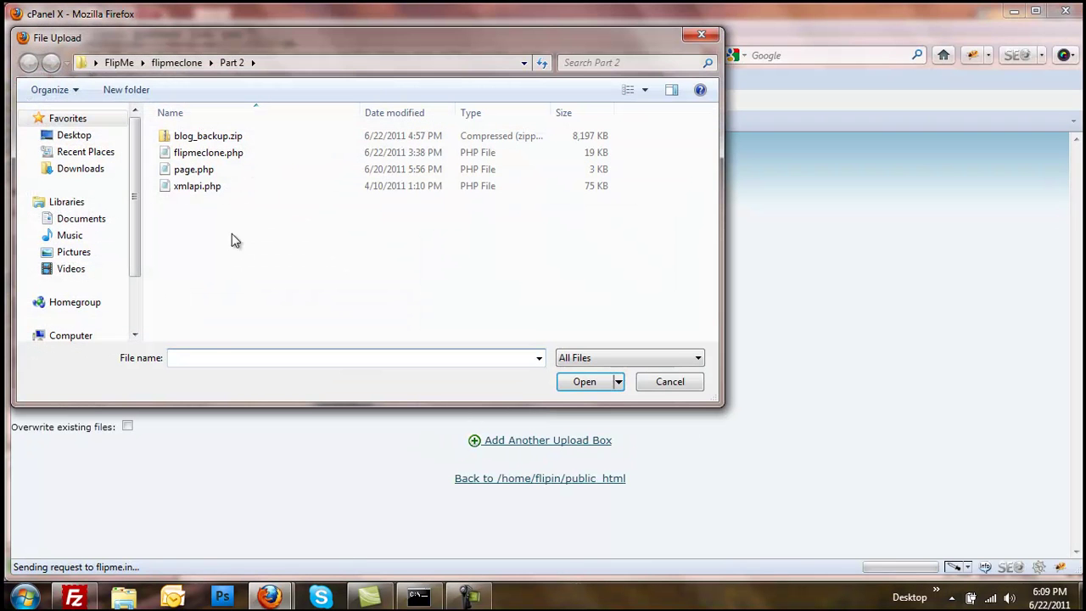
pyautogui.click(200, 187)
pyautogui.click(584, 382)
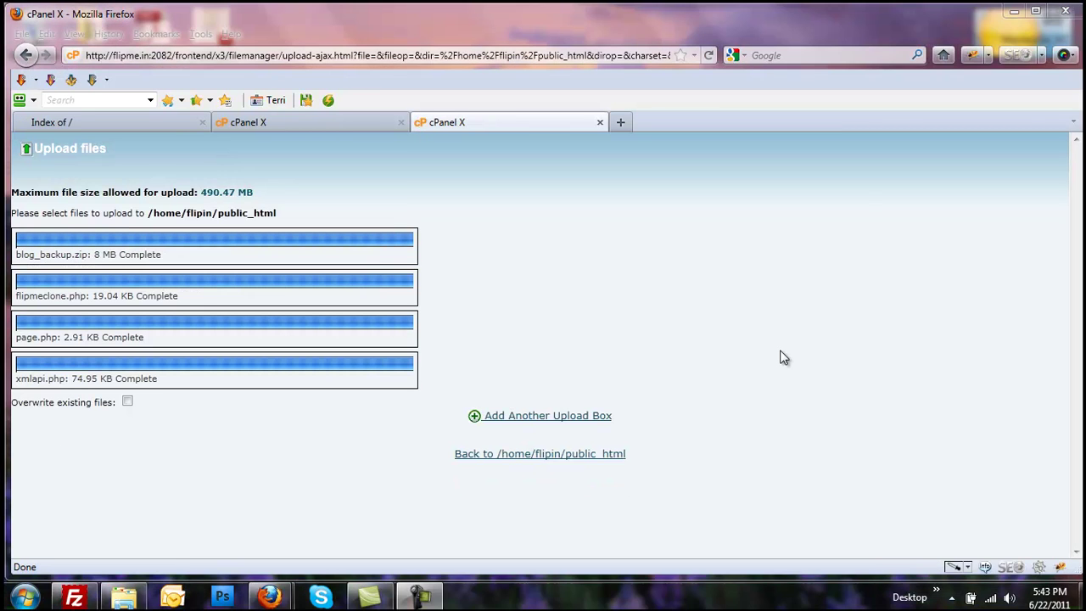
# - Run flipmeclone.php from the Index of / listing and choose 'Install Backup and Create Database Automatically'
pyautogui.click(143, 123)
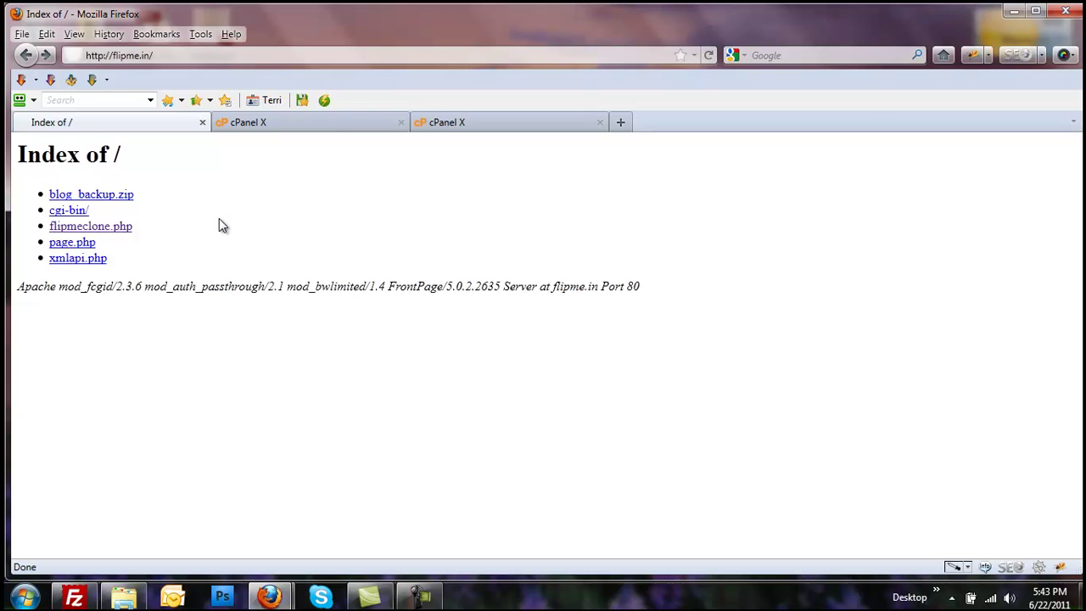
pyautogui.click(105, 227)
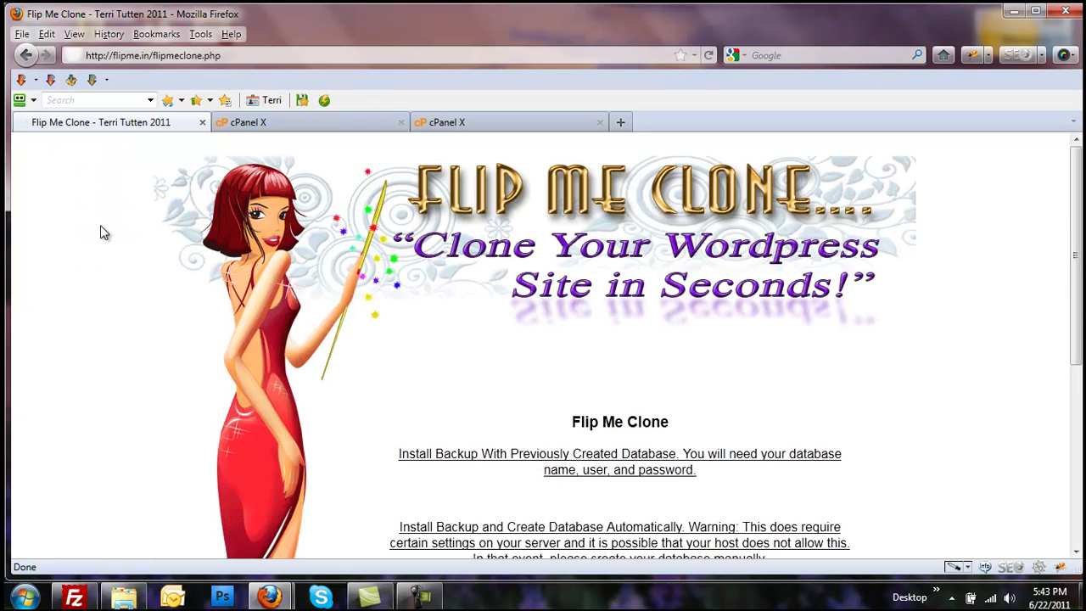
pyautogui.scroll(-4, 946, 321)
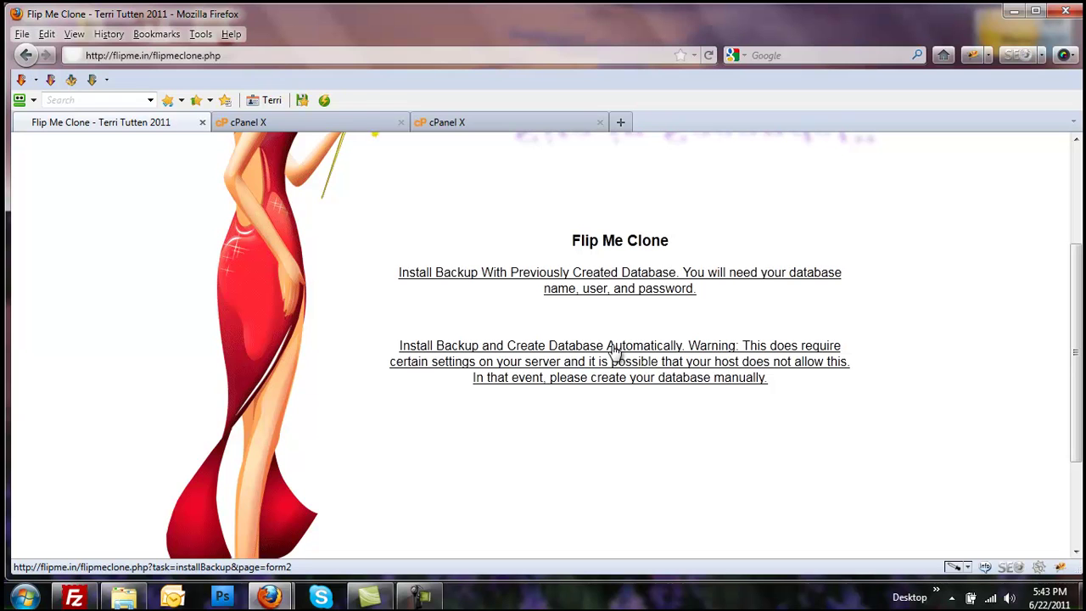
pyautogui.click(612, 351)
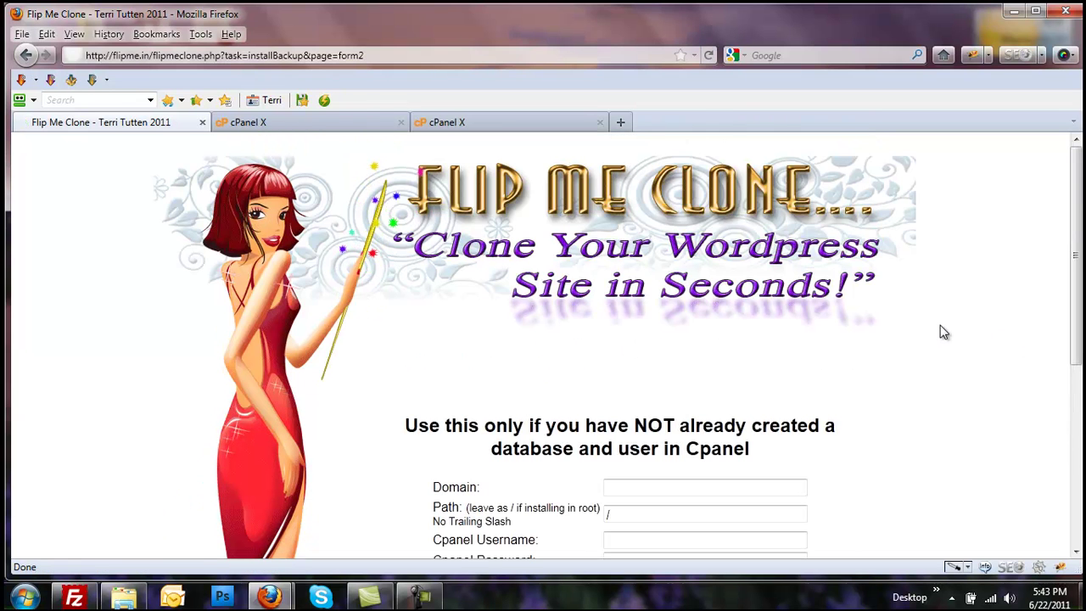
pyautogui.scroll(-4, 941, 333)
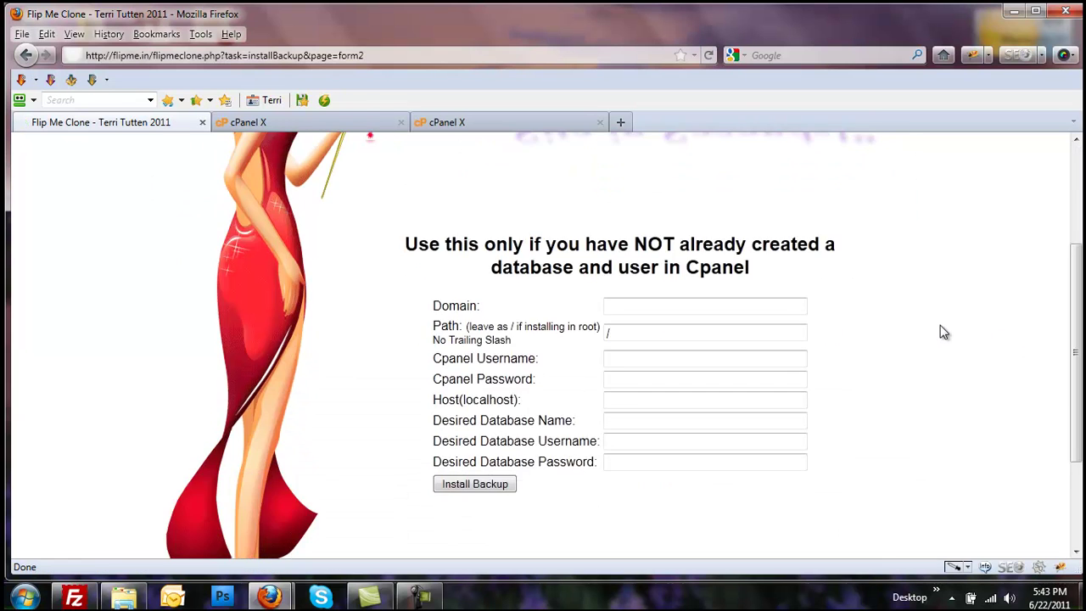
# - Set the domain to flipme.in instead of a subdomain, and keep the path as / without blog/
pyautogui.click(678, 306)
pyautogui.write('su')
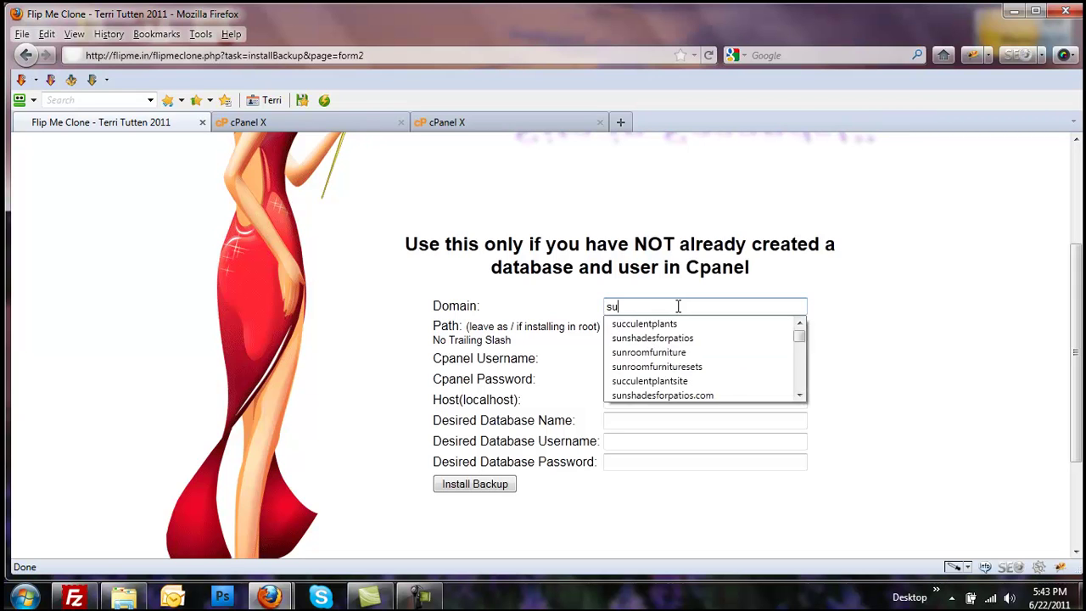
pyautogui.write('bdomain.flip')
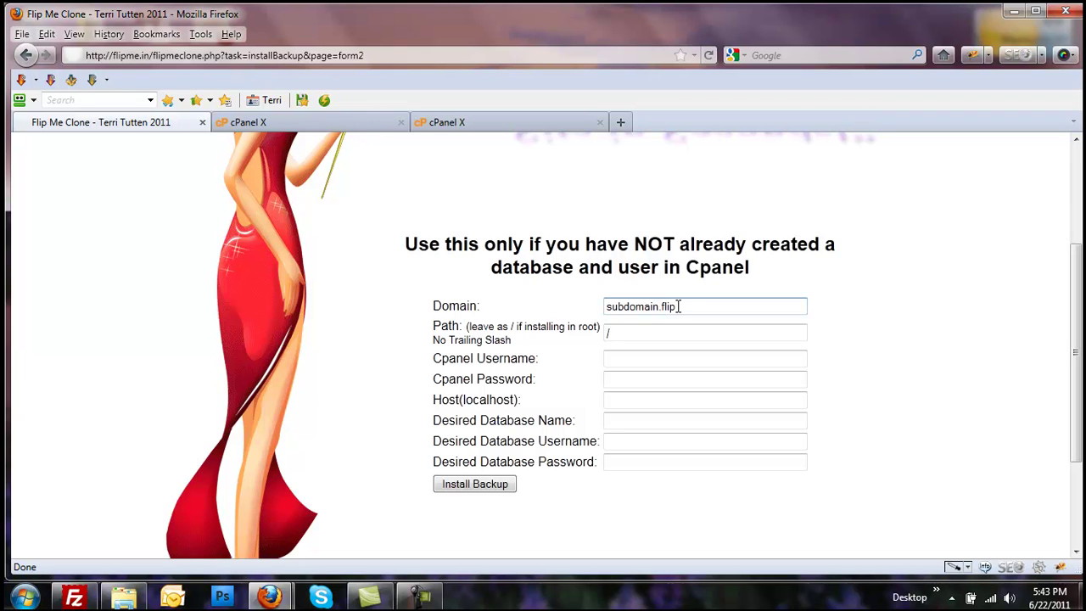
pyautogui.write('me.in')
pyautogui.press('BackSpace')
pyautogui.press('BackSpace')
pyautogui.press('BackSpace')
pyautogui.press('BackSpace')
pyautogui.press('BackSpace')
pyautogui.press('BackSpace')
pyautogui.press('BackSpace')
pyautogui.press('BackSpace')
pyautogui.press('BackSpace')
pyautogui.press('BackSpace')
pyautogui.press('BackSpace')
pyautogui.press('BackSpace')
pyautogui.press('BackSpace')
pyautogui.press('BackSpace')
pyautogui.press('BackSpace')
pyautogui.press('BackSpace')
pyautogui.press('BackSpace')
pyautogui.press('BackSpace')
pyautogui.write('fli')
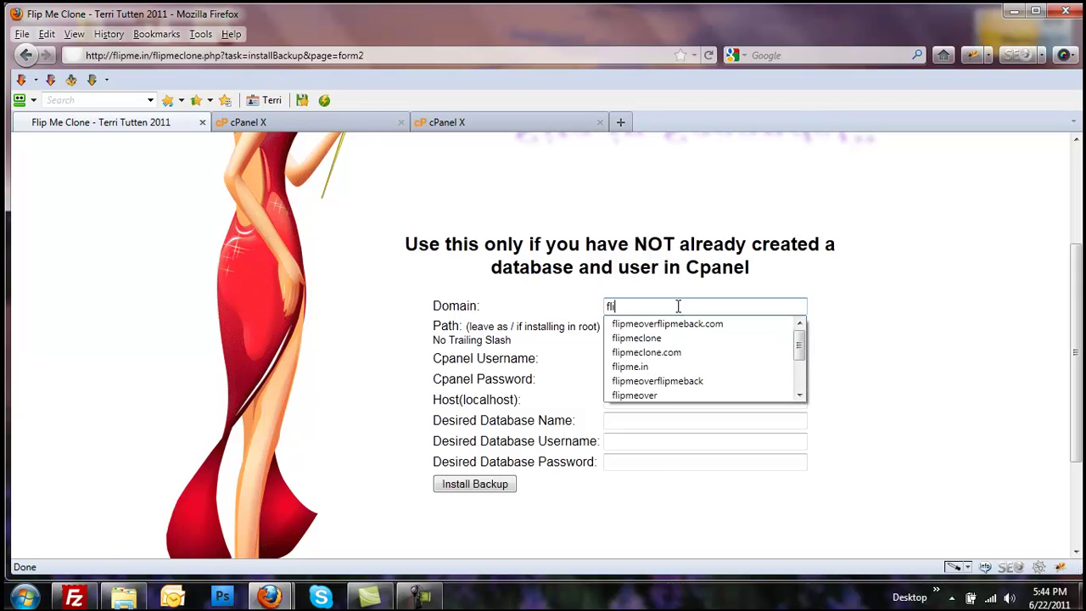
pyautogui.write('pme.in')
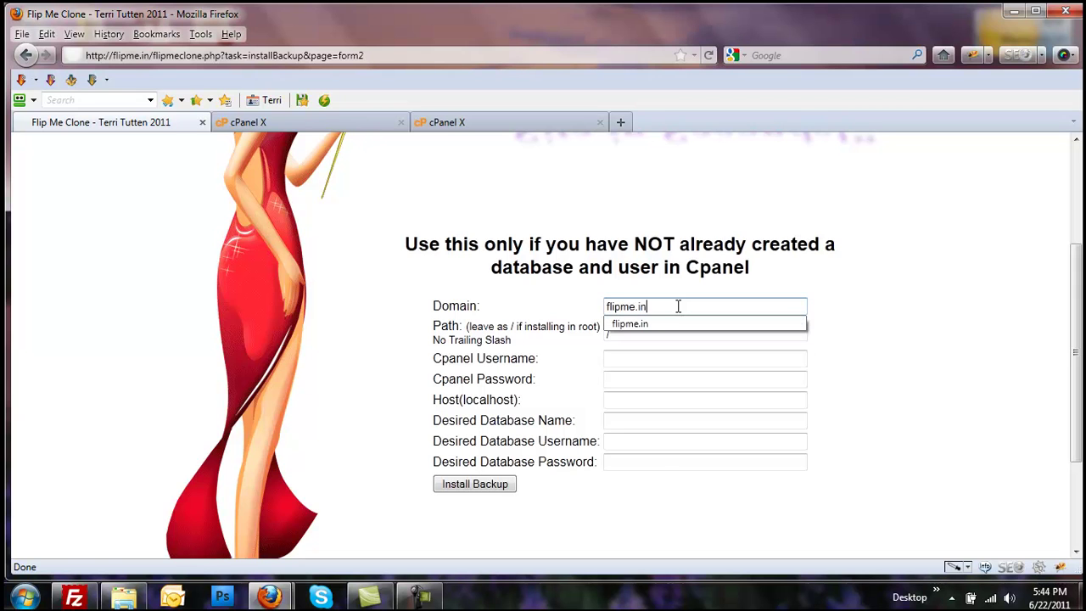
pyautogui.click(654, 331)
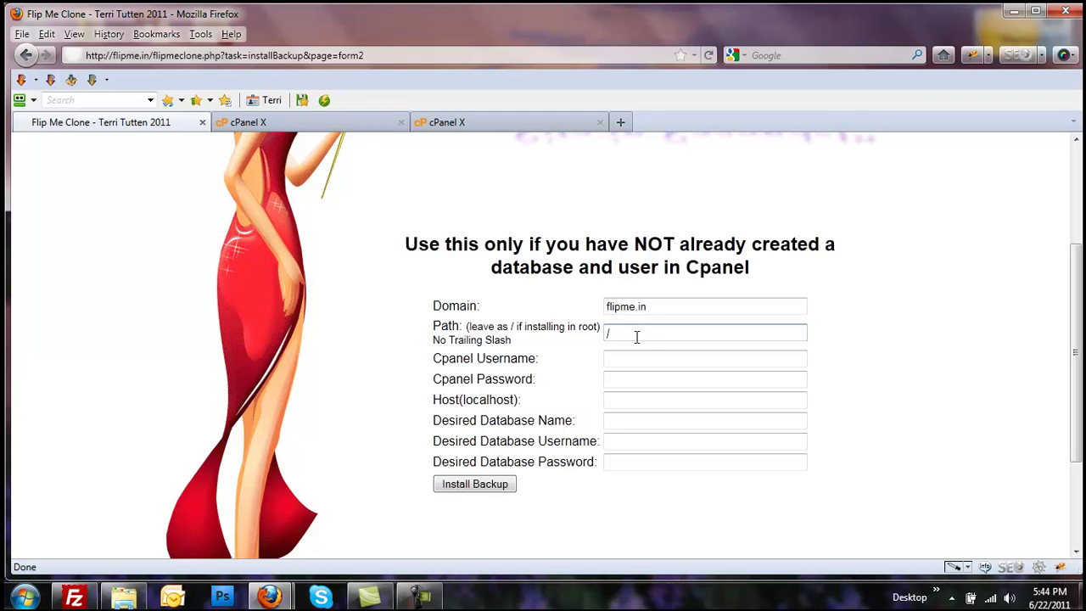
pyautogui.write('blog/')
pyautogui.press('BackSpace')
pyautogui.press('BackSpace')
pyautogui.press('BackSpace')
pyautogui.press('BackSpace')
pyautogui.press('BackSpace')
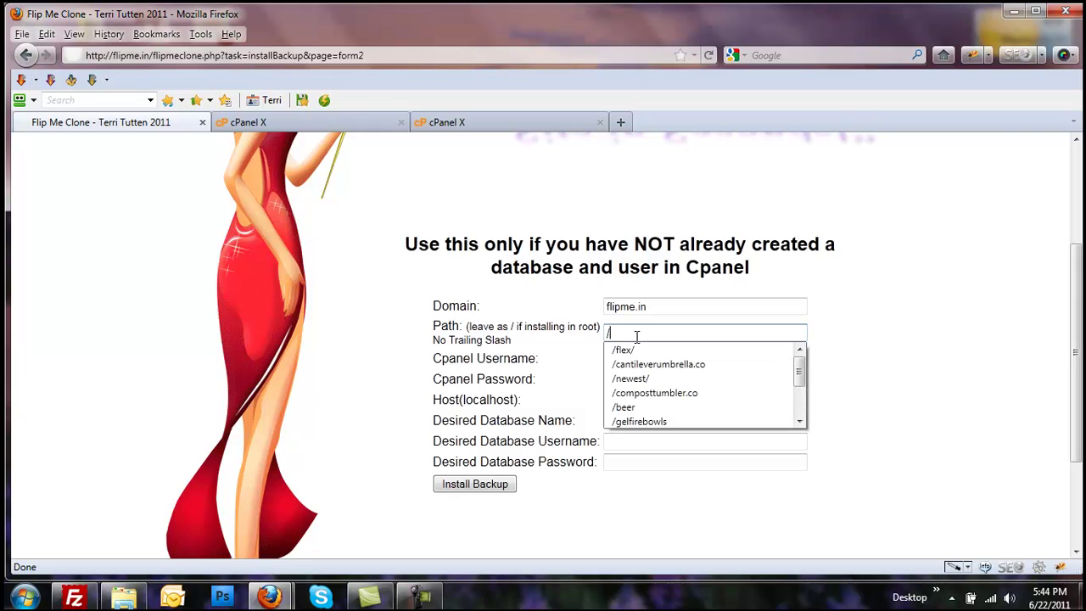
pyautogui.click(869, 346)
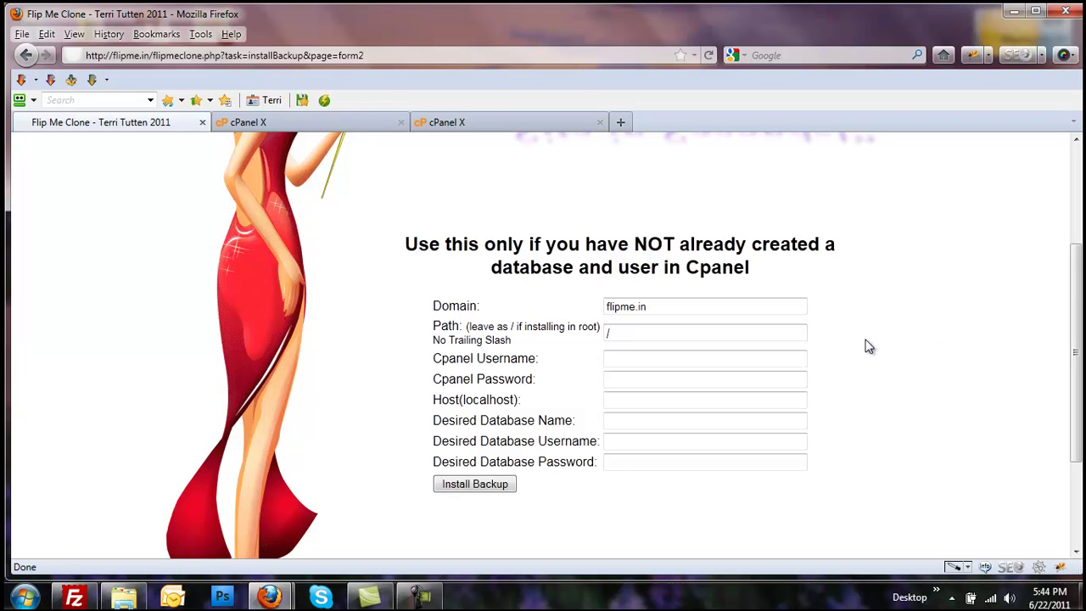
# - Enter the cPanel username and password, and set the host to localhost
pyautogui.click(655, 357)
pyautogui.press('Tab')
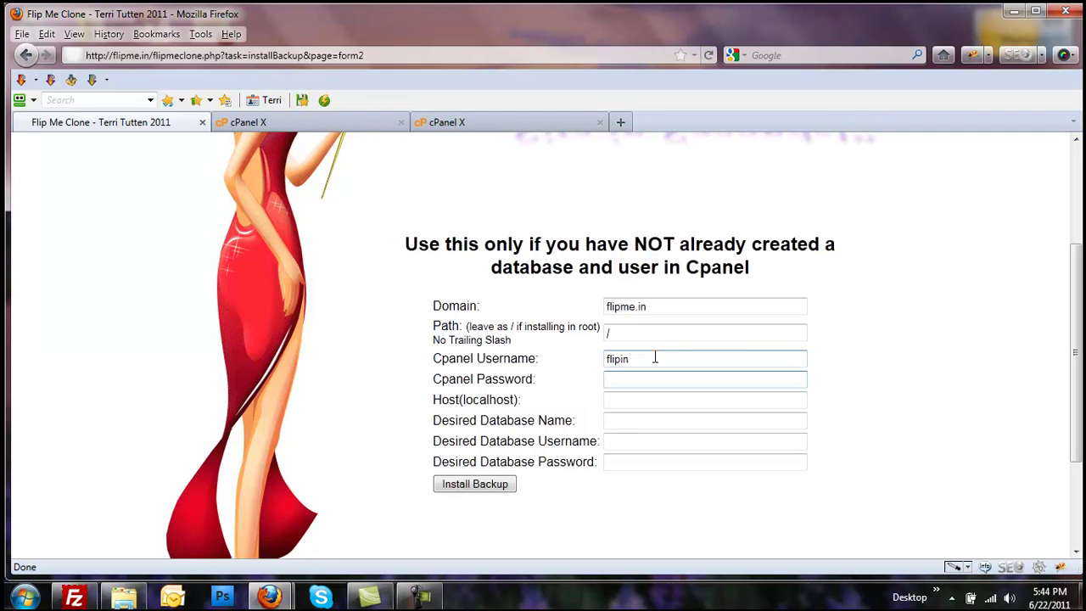
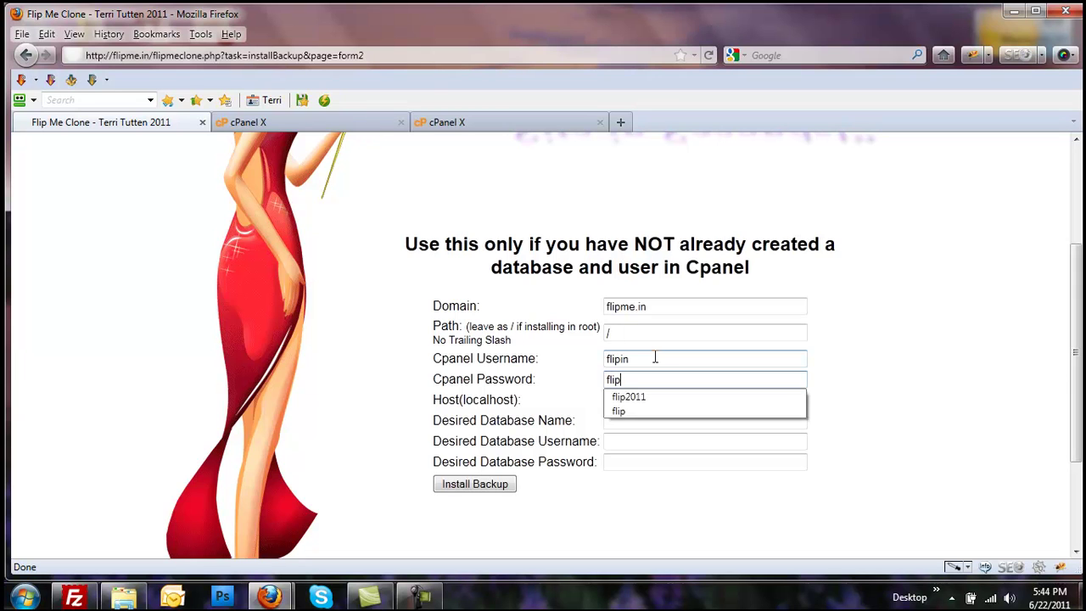
pyautogui.press('Tab')
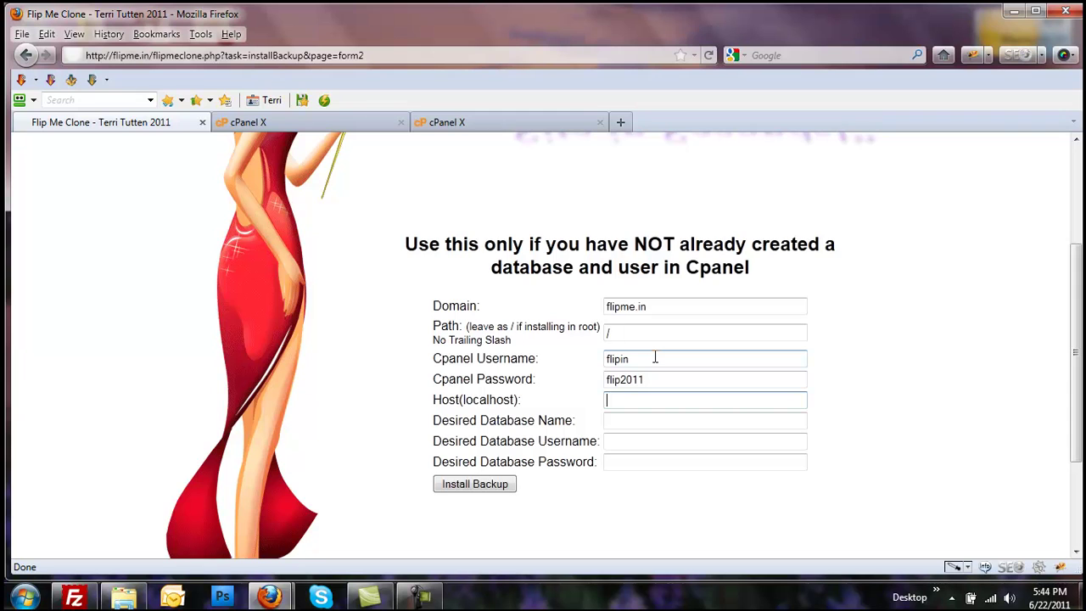
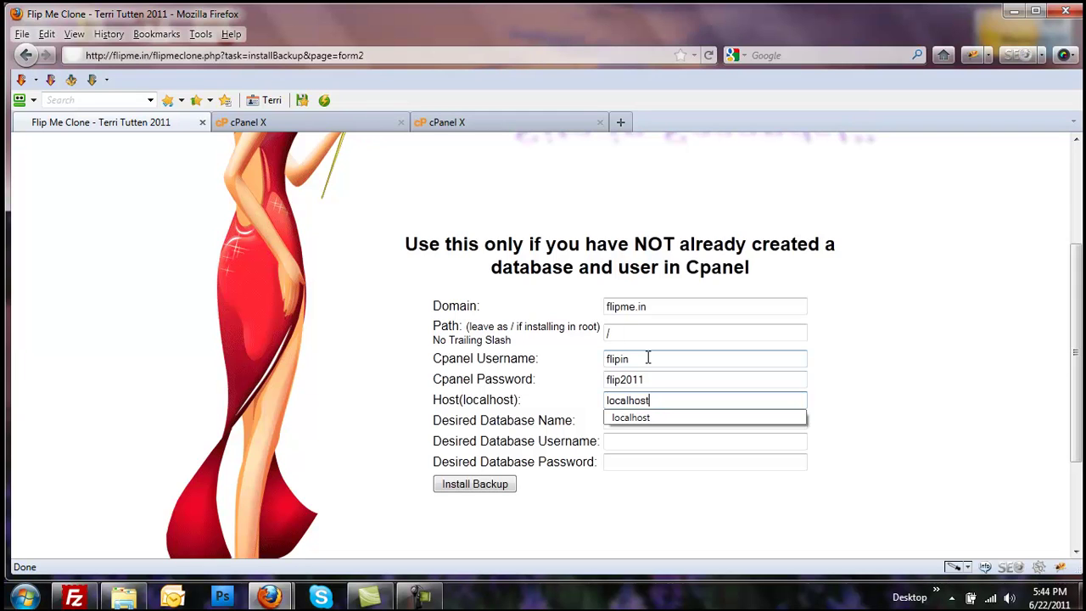
pyautogui.click(885, 391)
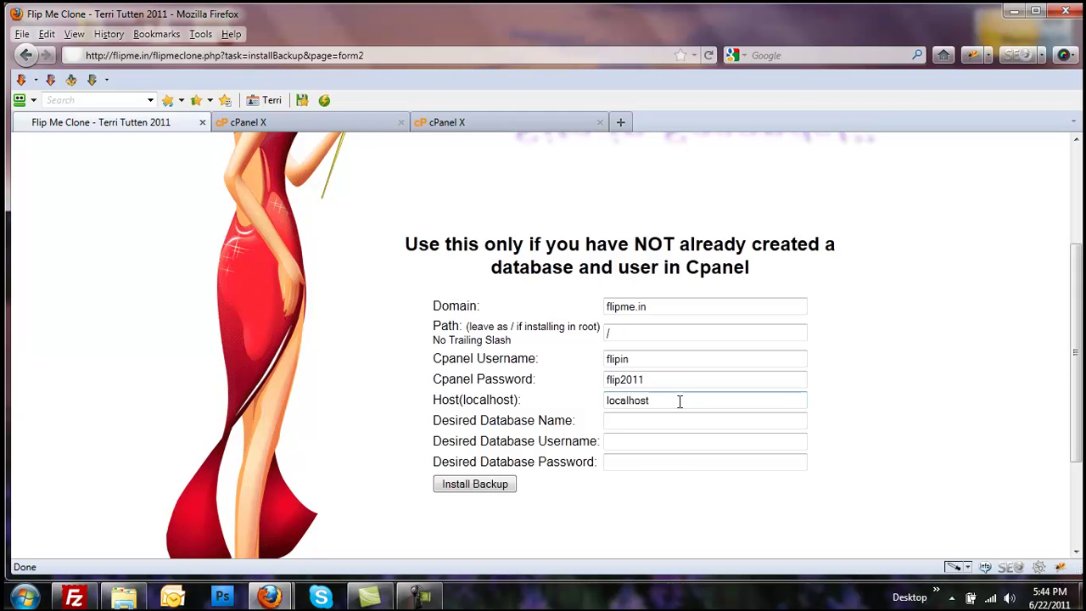
# - Name the new database guitar, enter its username and password, and submit the install
pyautogui.click(622, 421)
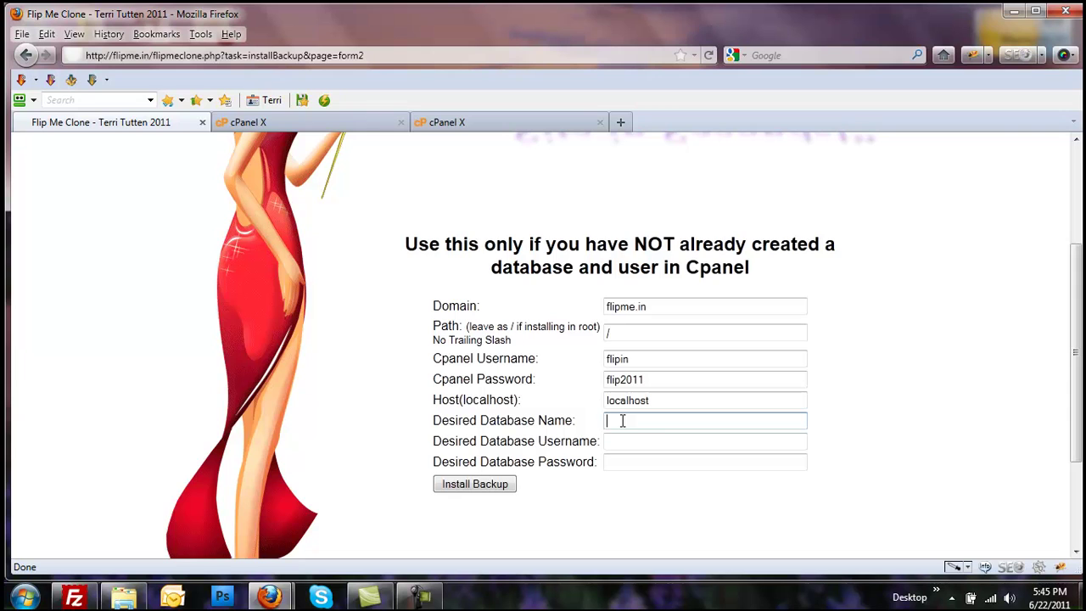
pyautogui.write('guitar')
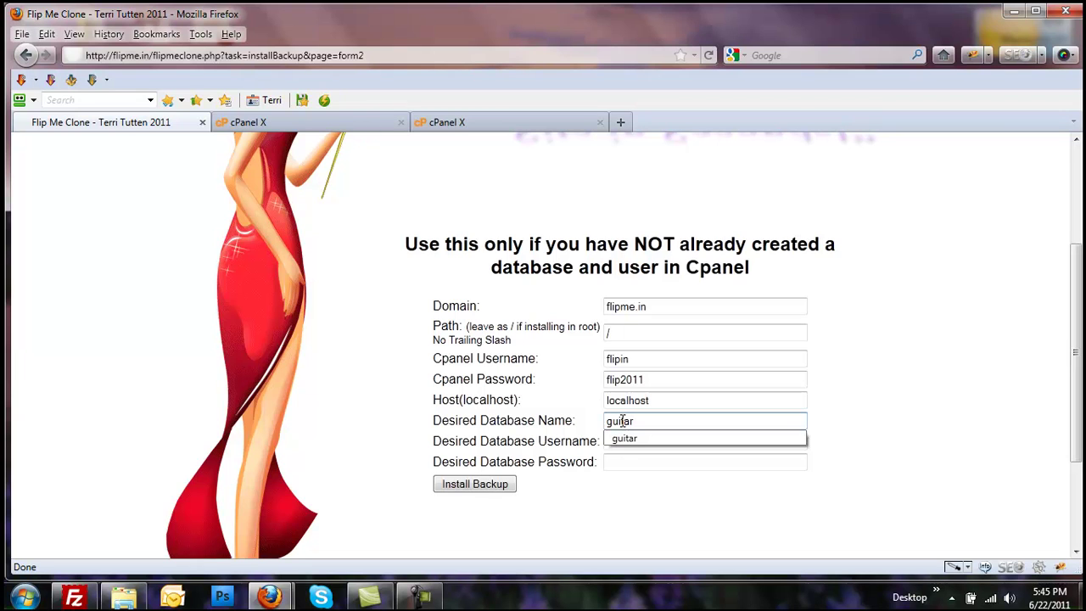
pyautogui.press('Tab')
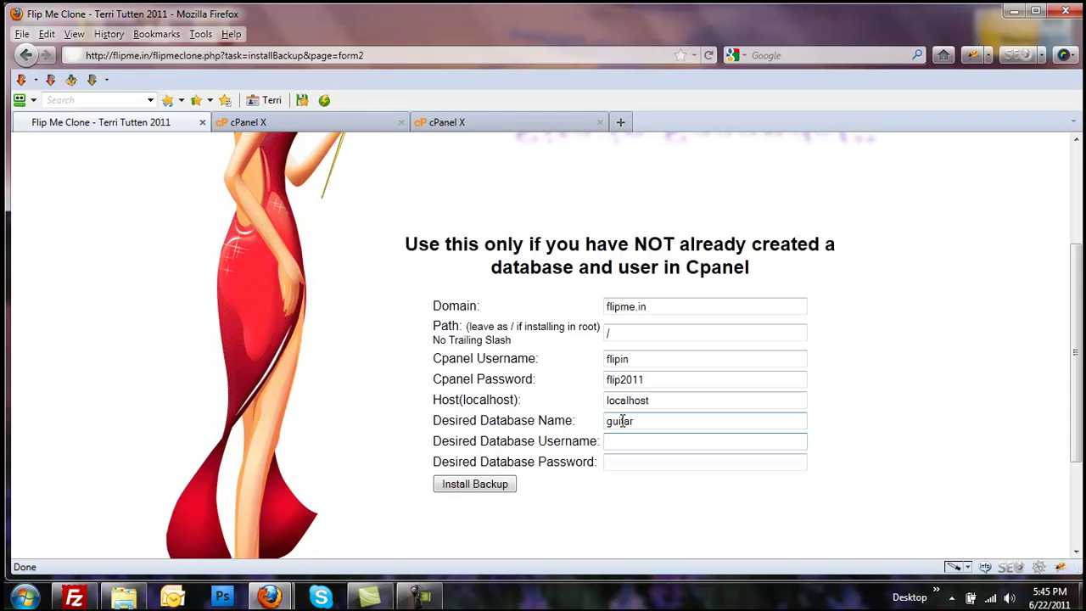
pyautogui.write('play')
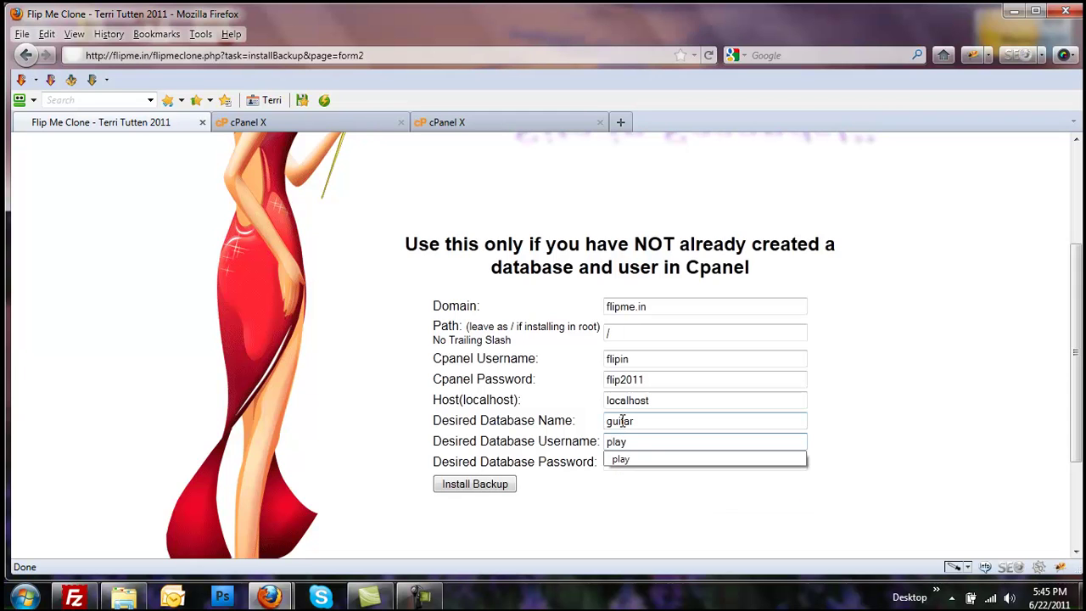
pyautogui.press('Tab')
pyautogui.write('••••••')
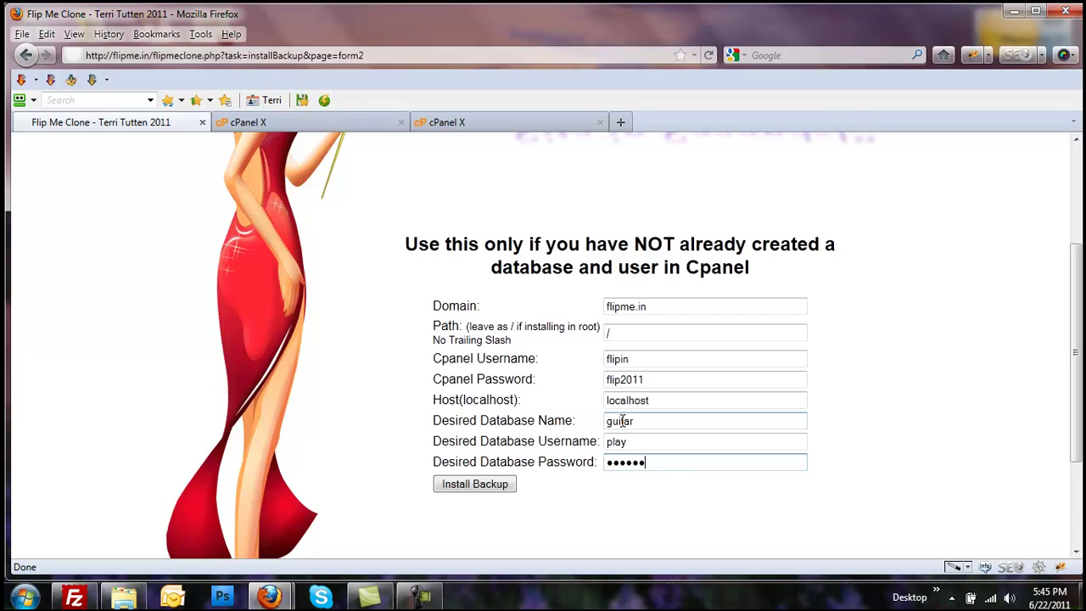
pyautogui.write('•••••')
pyautogui.click(479, 484)
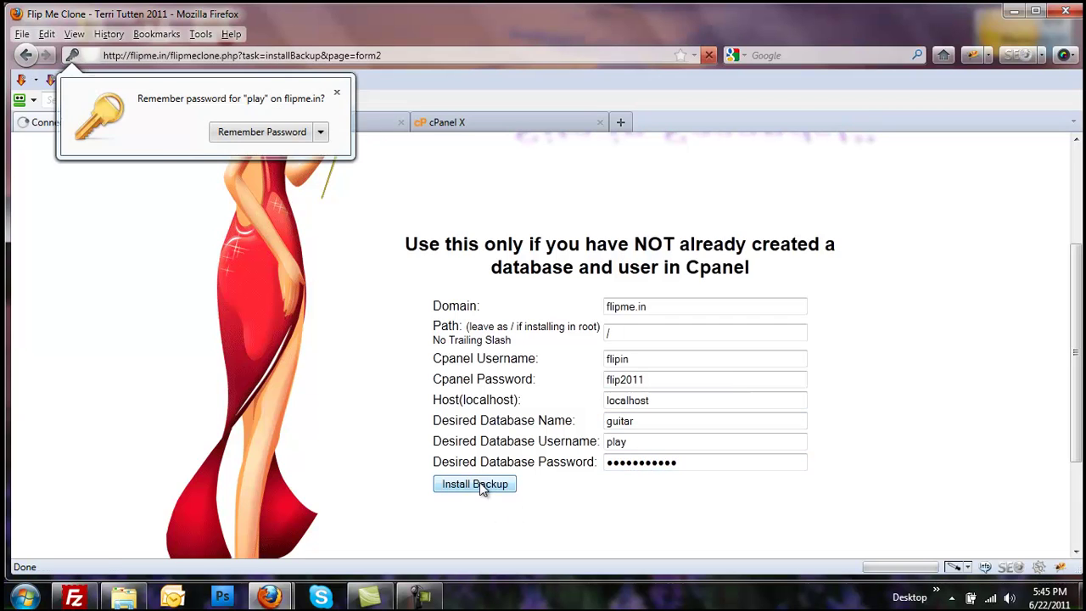
# - Decline saving the password and run Install Backup to populate the database
pyautogui.click(336, 99)
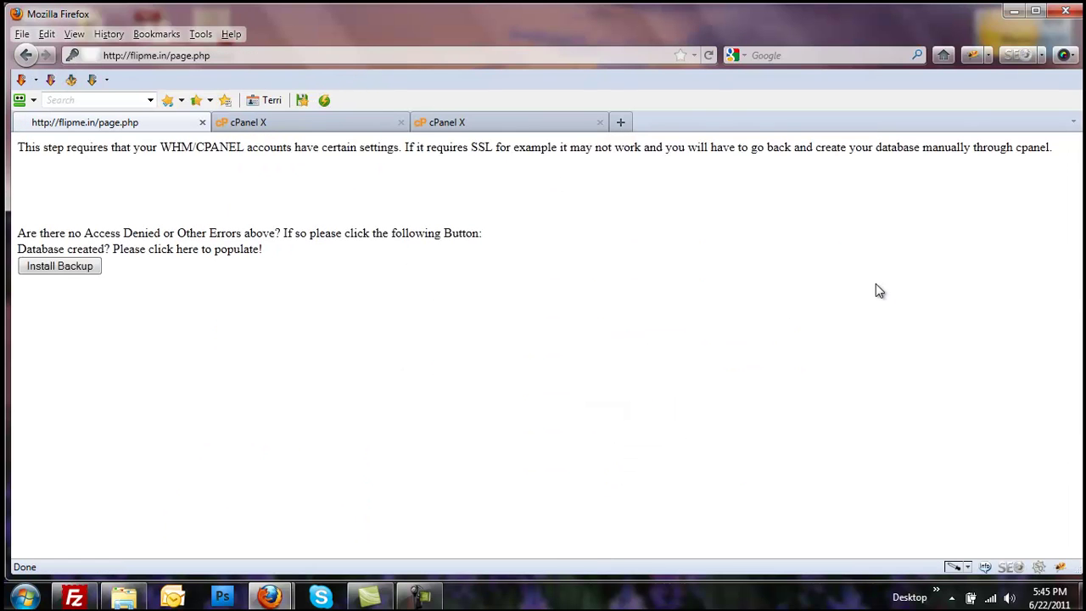
pyautogui.click(54, 267)
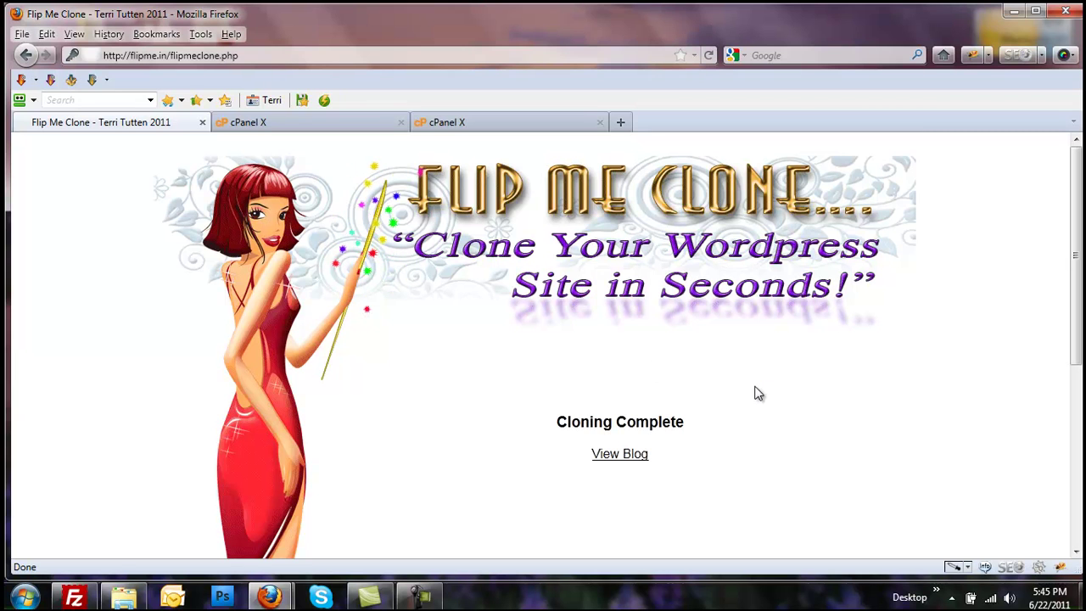
# - Open View Blog and scroll through the restored 'Learn How to Play Guitar' homepage
pyautogui.click(630, 462)
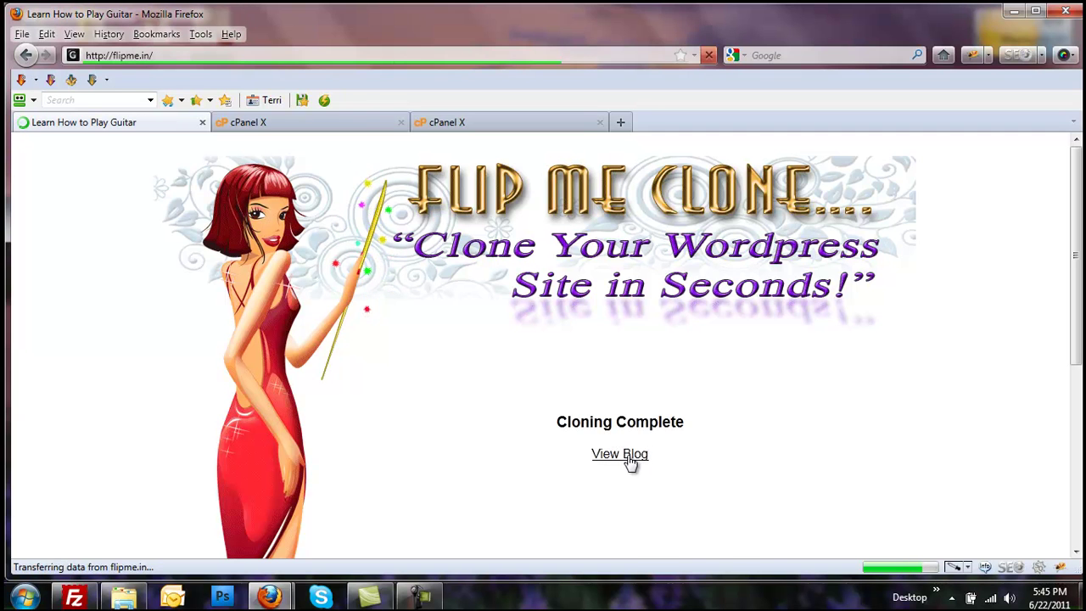
pyautogui.scroll(-2, 968, 320)
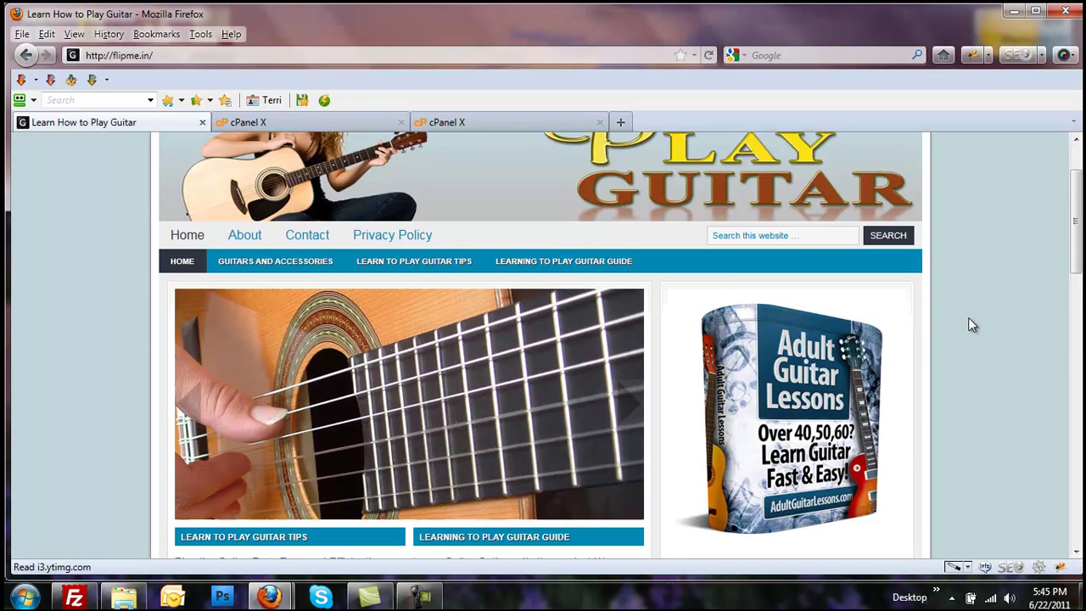
pyautogui.scroll(-6, 967, 320)
pyautogui.scroll(-4, 967, 321)
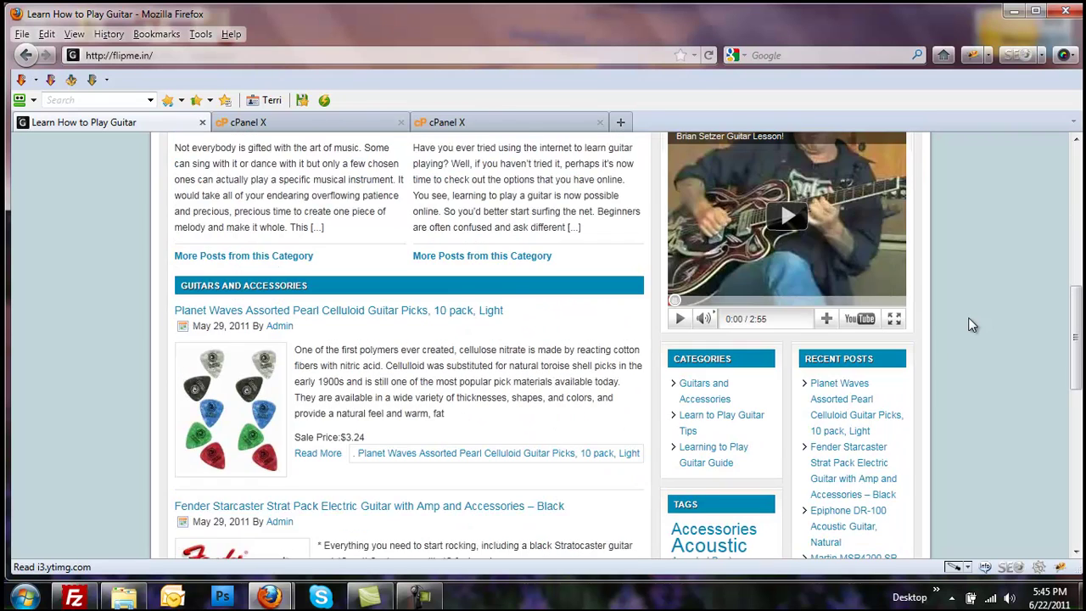
pyautogui.scroll(10, 968, 318)
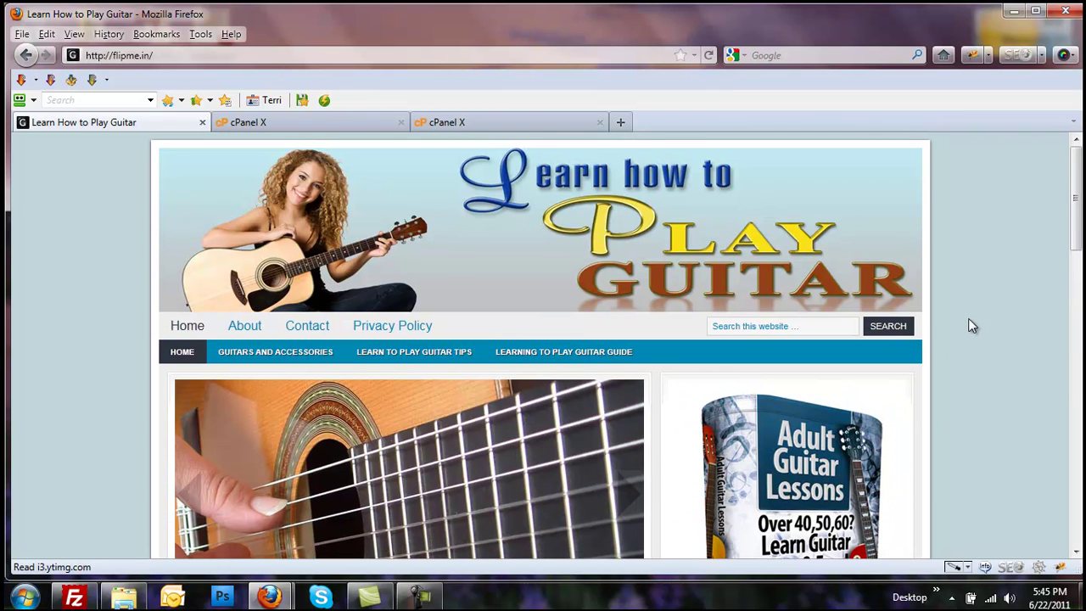